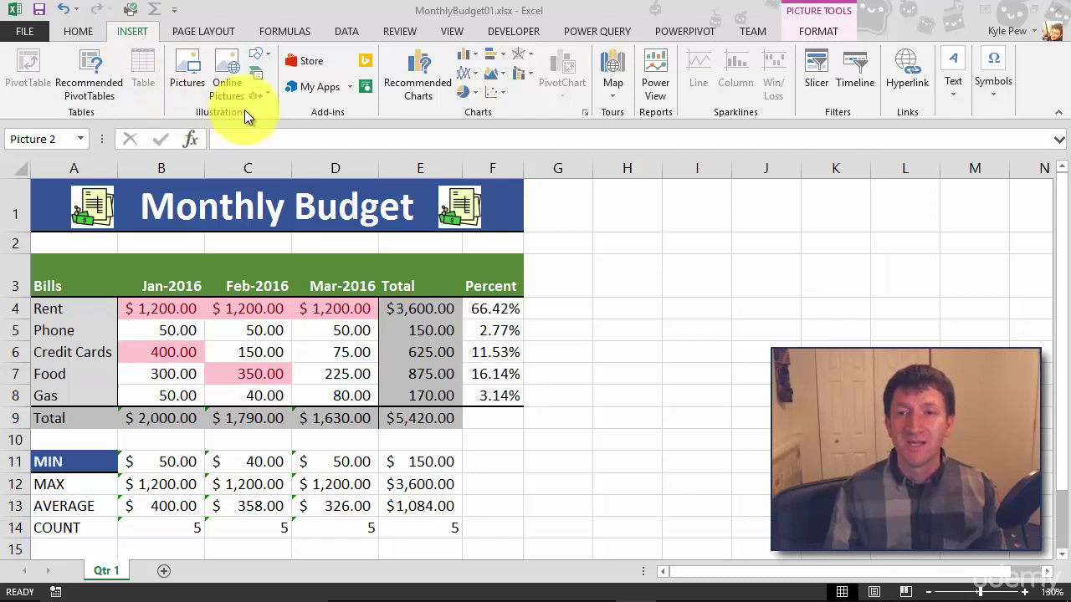
- Draw a Rounded Rectangle shape from the Shapes gallery across columns G–H
left_click(268, 59)
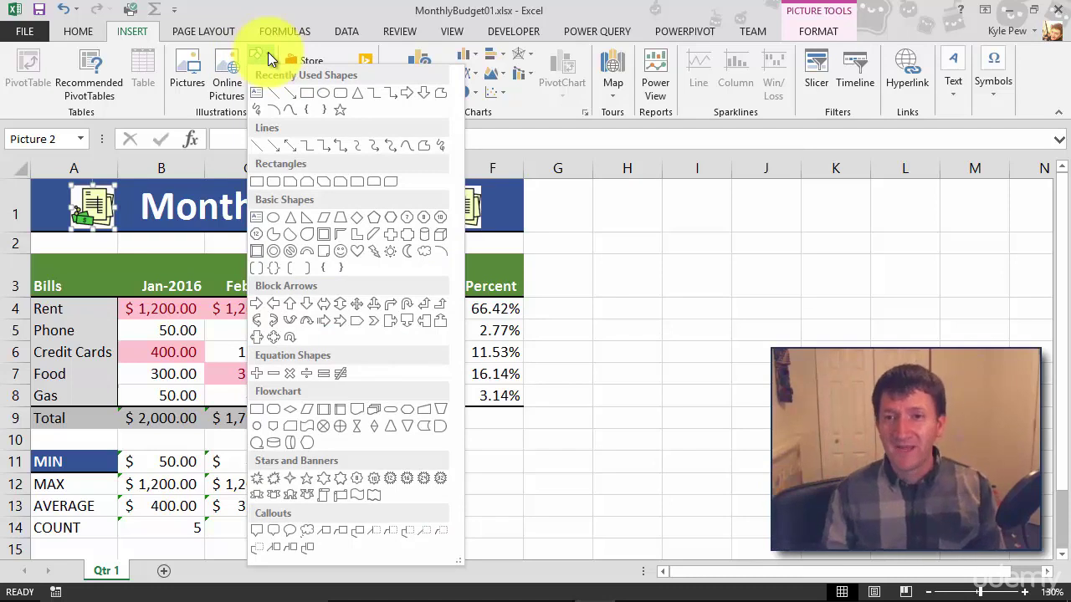
left_click(340, 94)
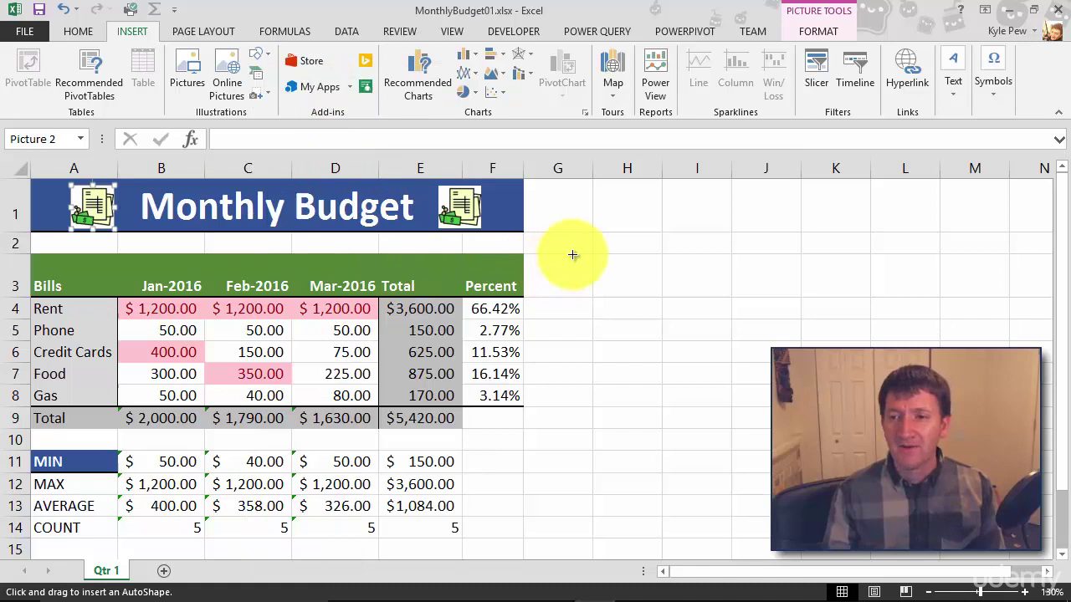
left_click_drag(546, 215, 634, 343)
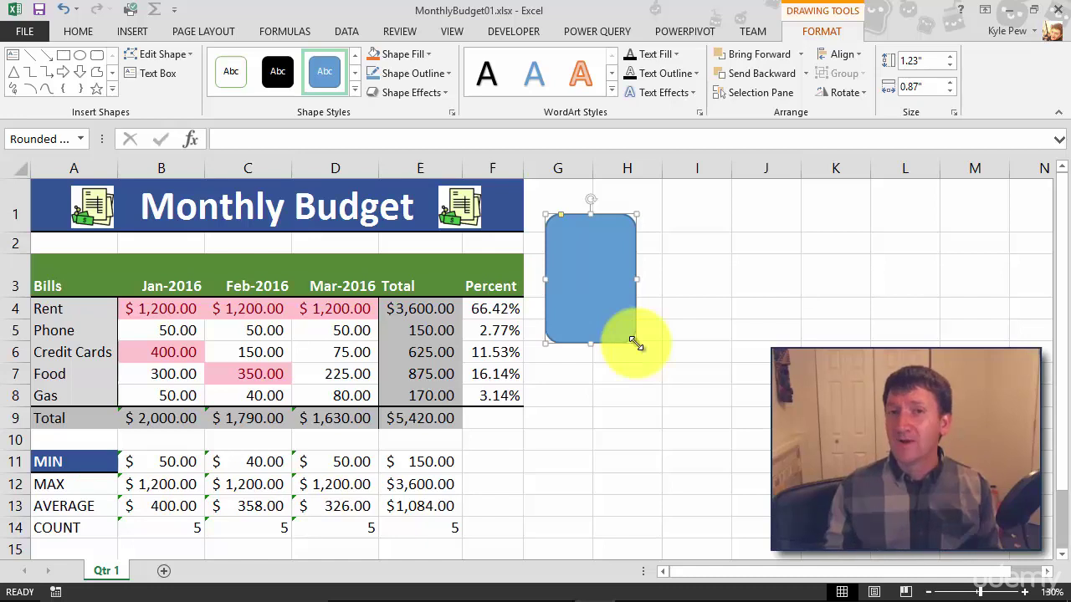
- Move the rounded rectangle onto the Total column and stretch it down to row 9
left_click_drag(594, 268, 418, 343)
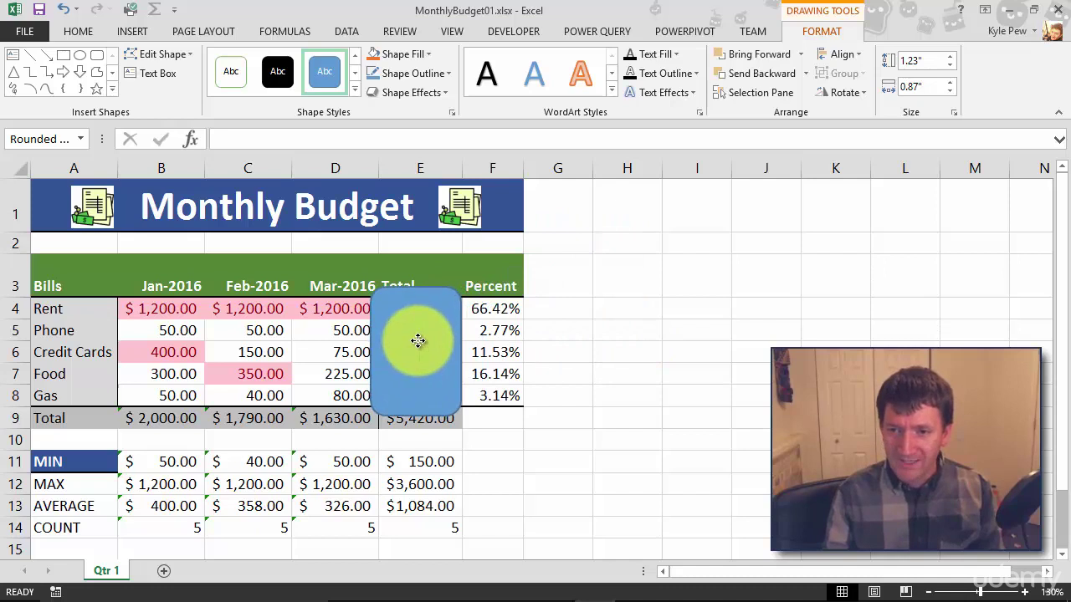
left_click_drag(460, 414, 467, 433)
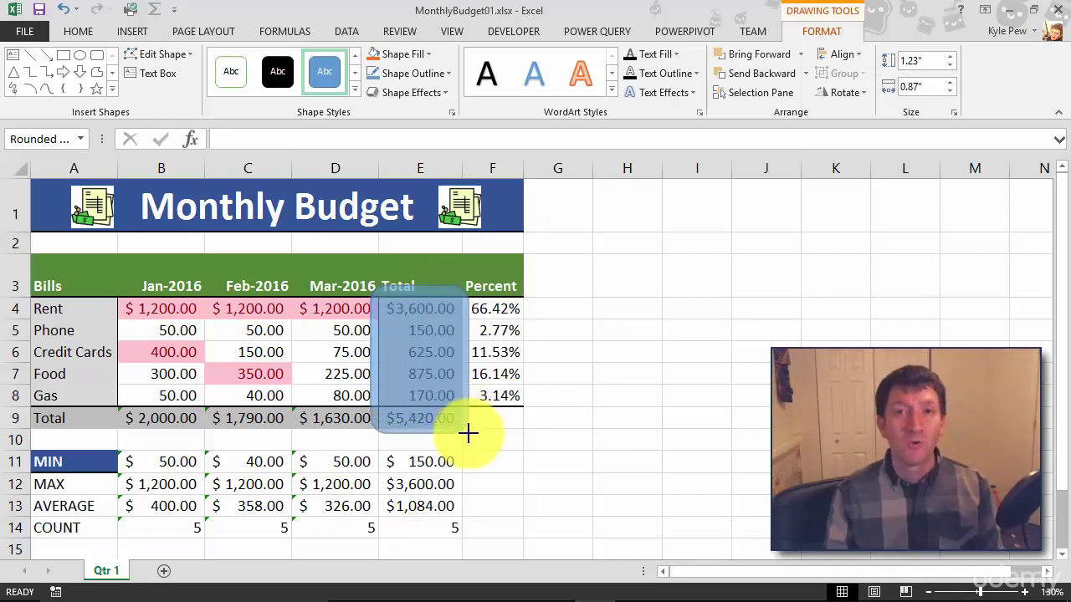
left_click_drag(467, 432, 468, 432)
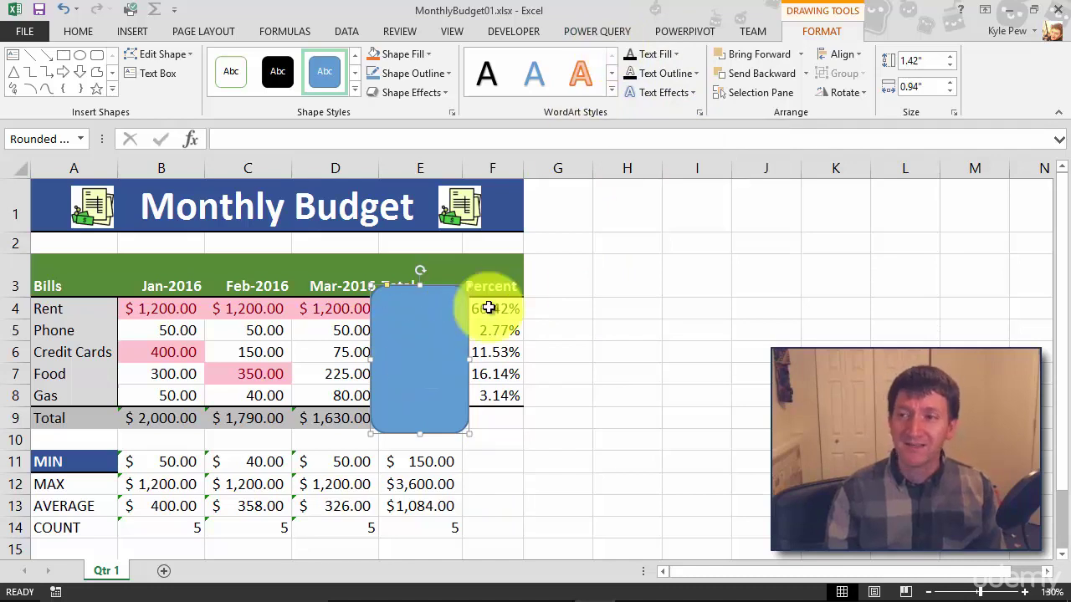
left_click(819, 39)
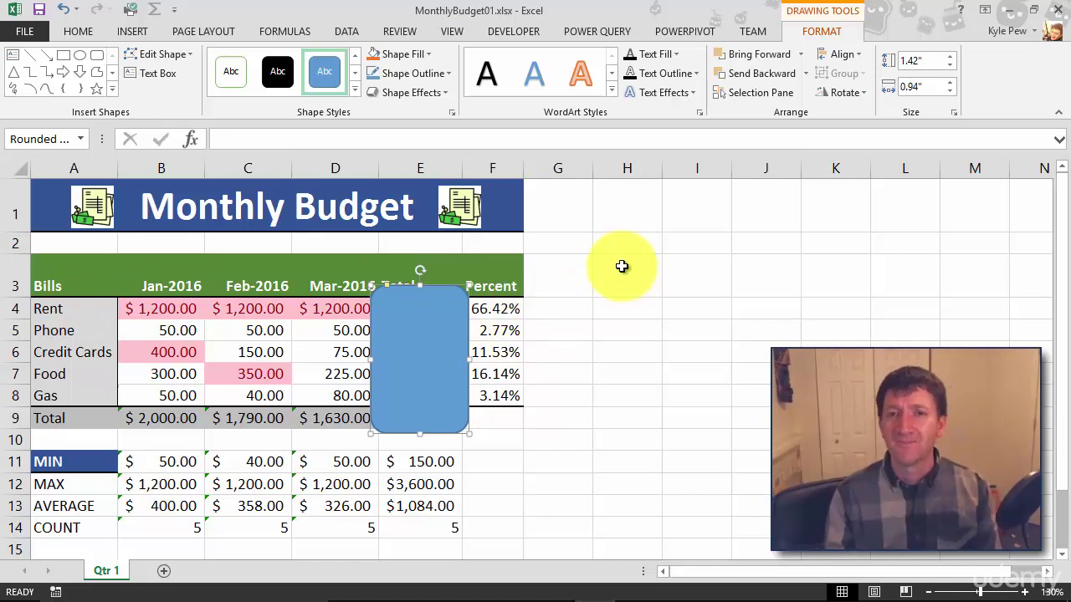
- Draw a Left Arrow block shape right of F4 pointing at 66.42%, then deselect it
left_click(150, 35)
left_click(253, 53)
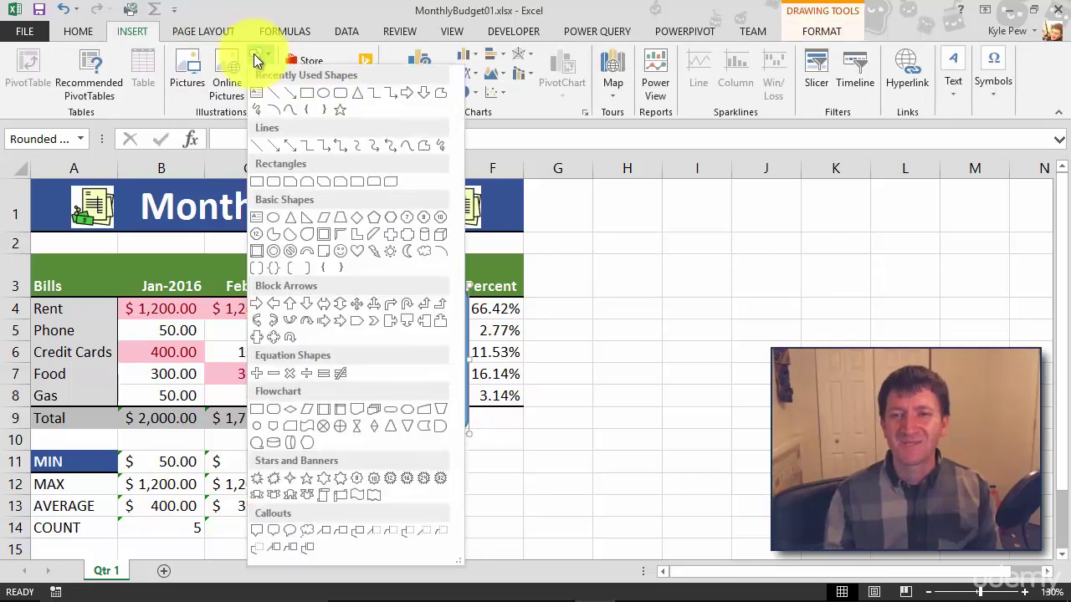
left_click(274, 307)
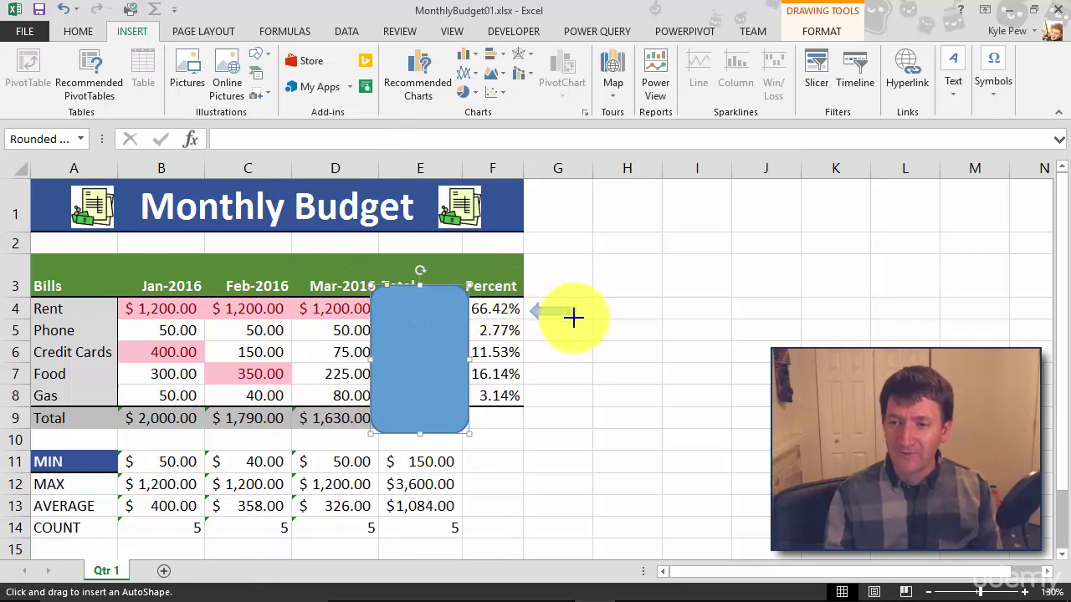
mouse_move(530, 305)
left_mouse_down()
mouse_move(595, 326)
mouse_move(558, 312)
left_mouse_up()
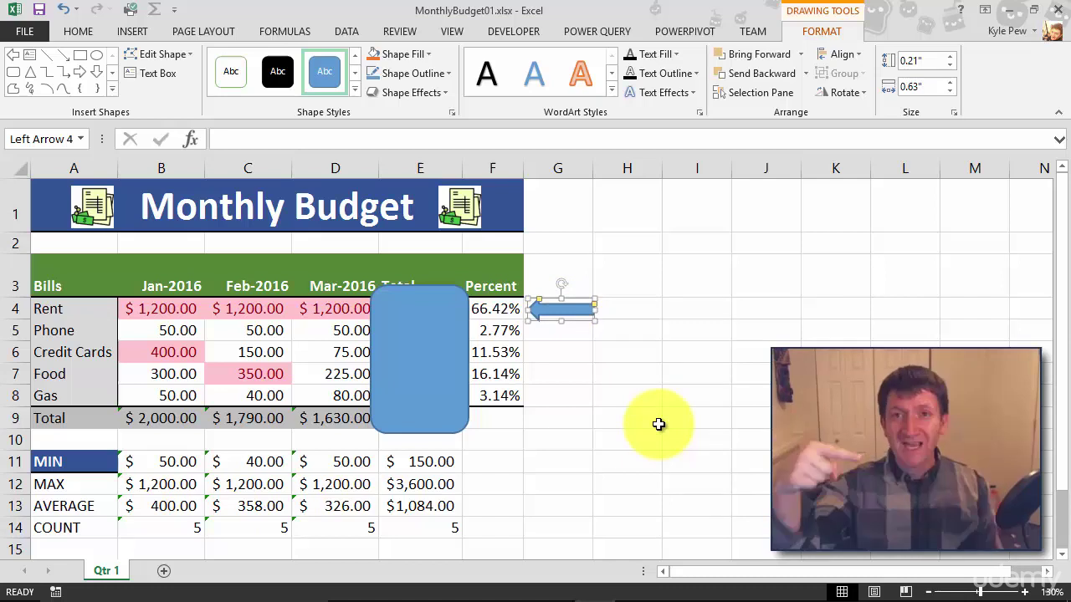
left_click(518, 465)
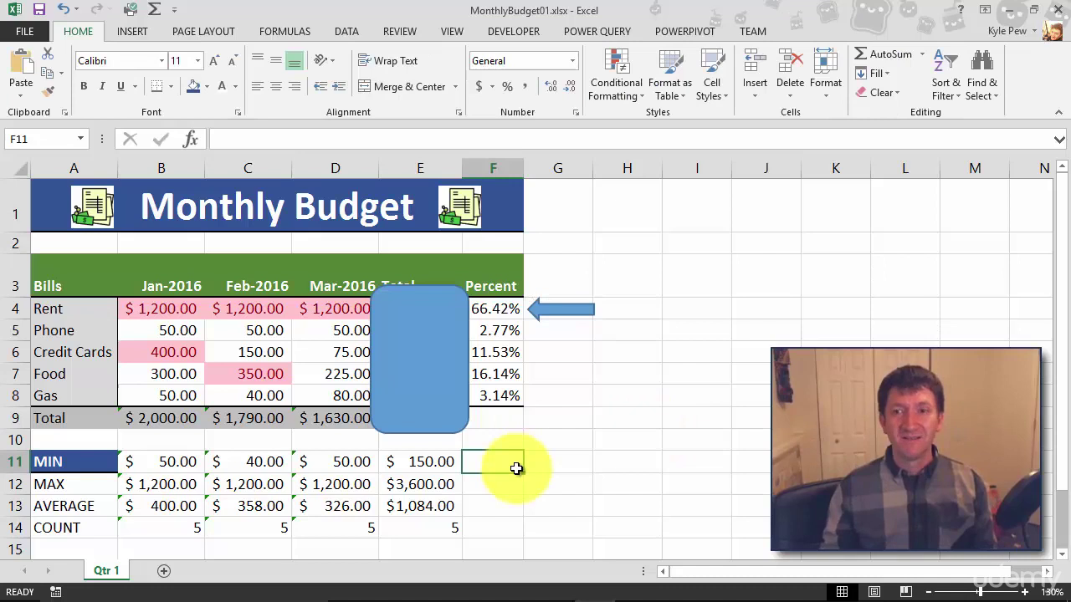